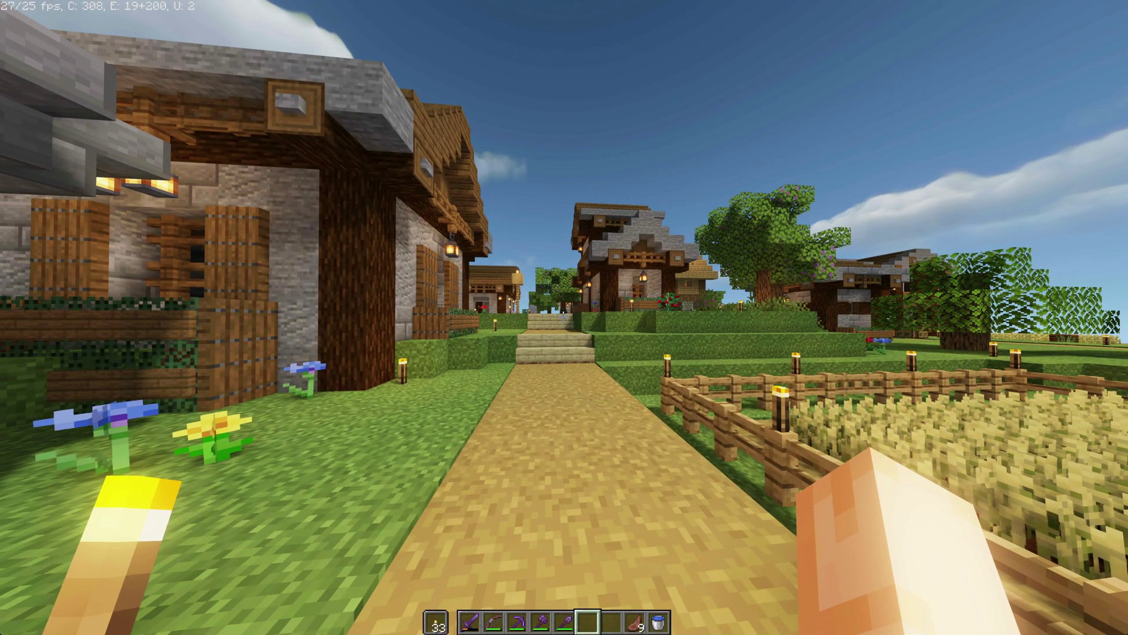
Walk up the village path, quit the Minecraft game and open the Minecraft Launcher
key(w)
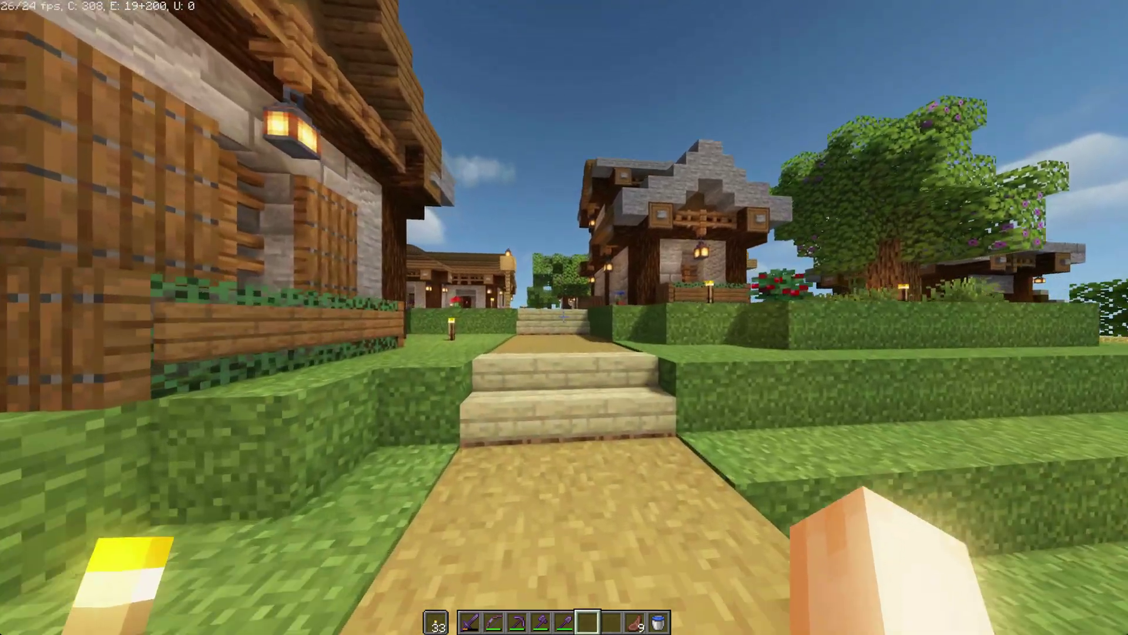
key(w)
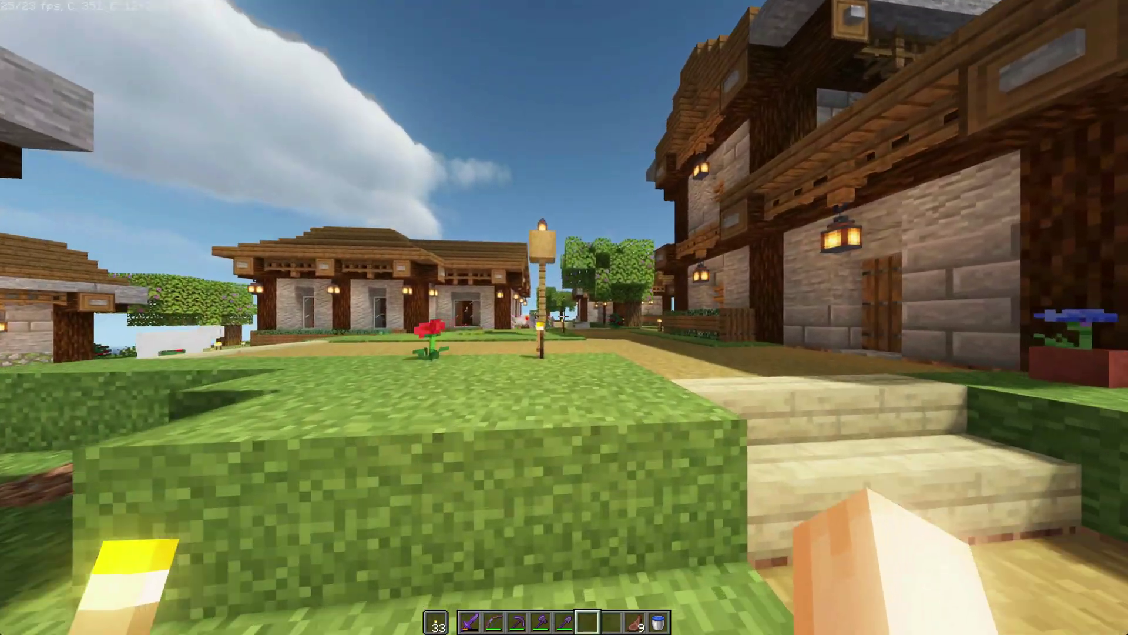
key(super+q)
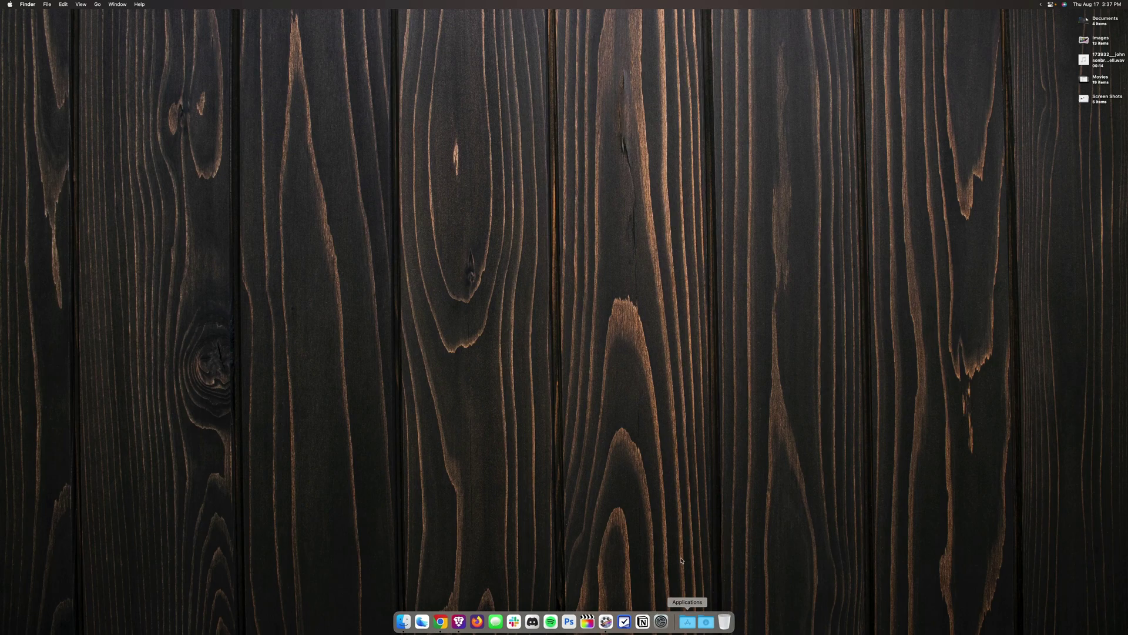
key(super+space)
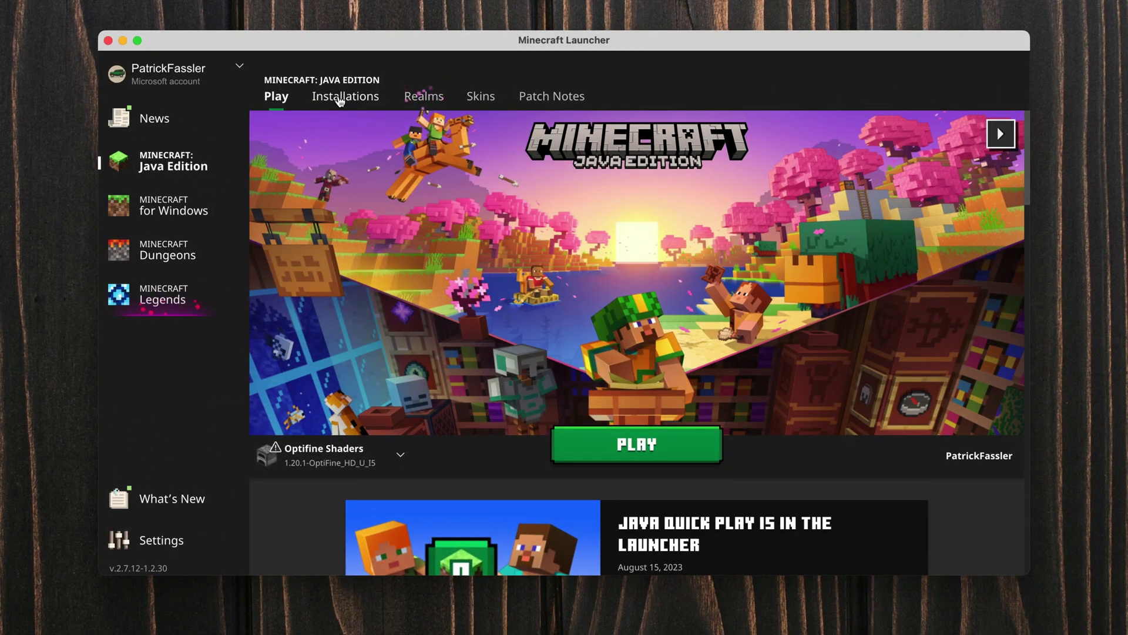
Open the game folders of the Optifine Shaders, Optifine1 and OptiFine installations from the launcher's Java Edition installations
click(359, 100)
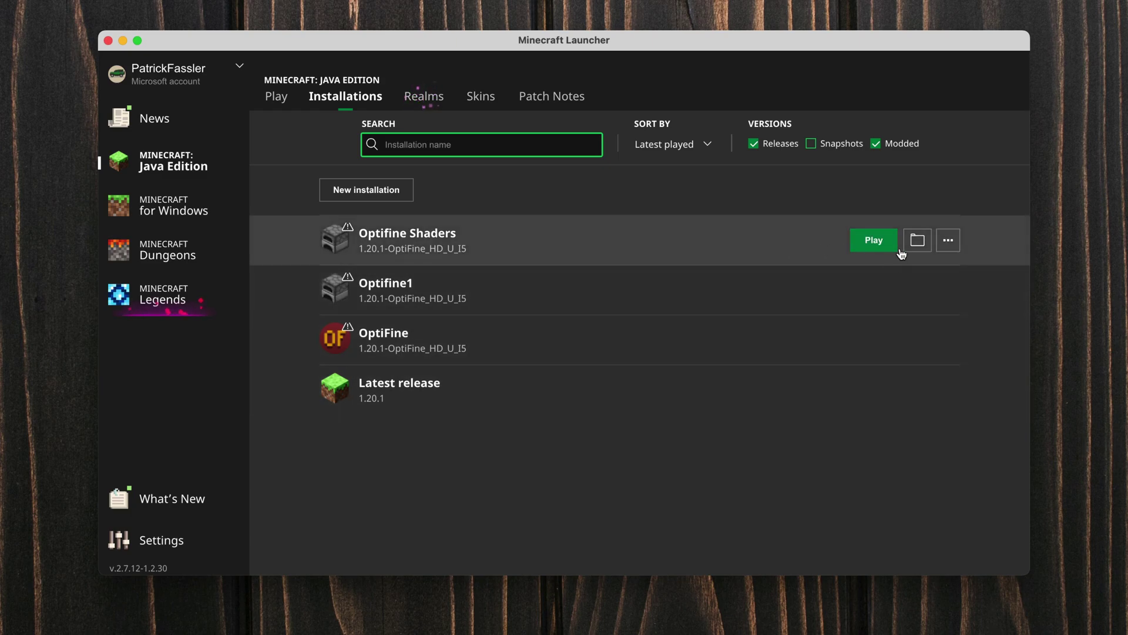
click(916, 242)
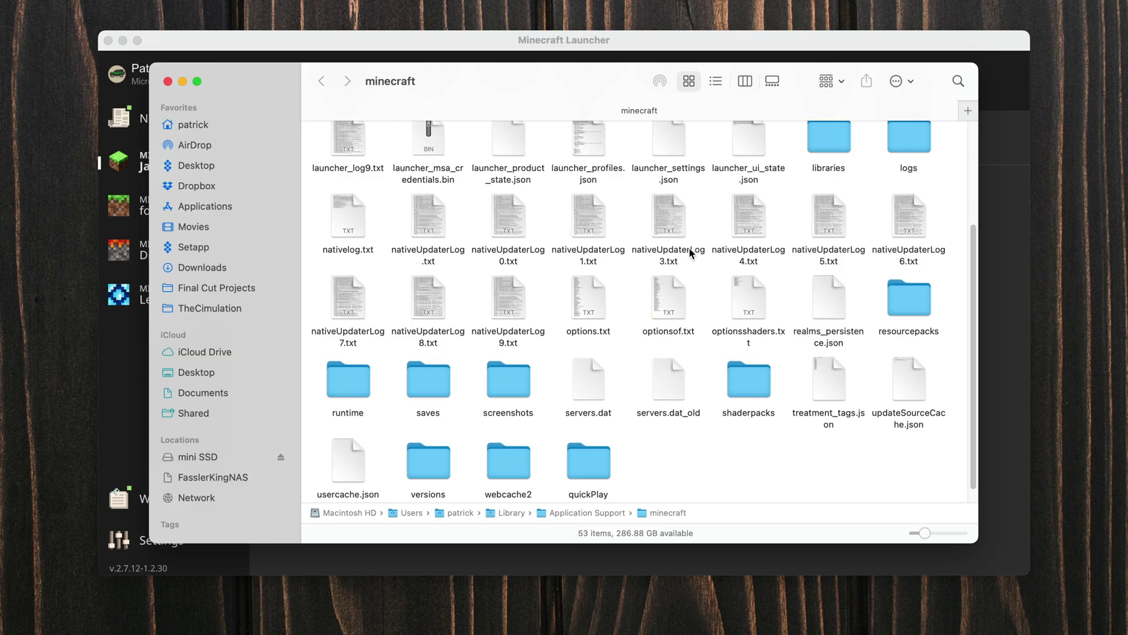
drag(576, 70, 1120, 333)
click(925, 261)
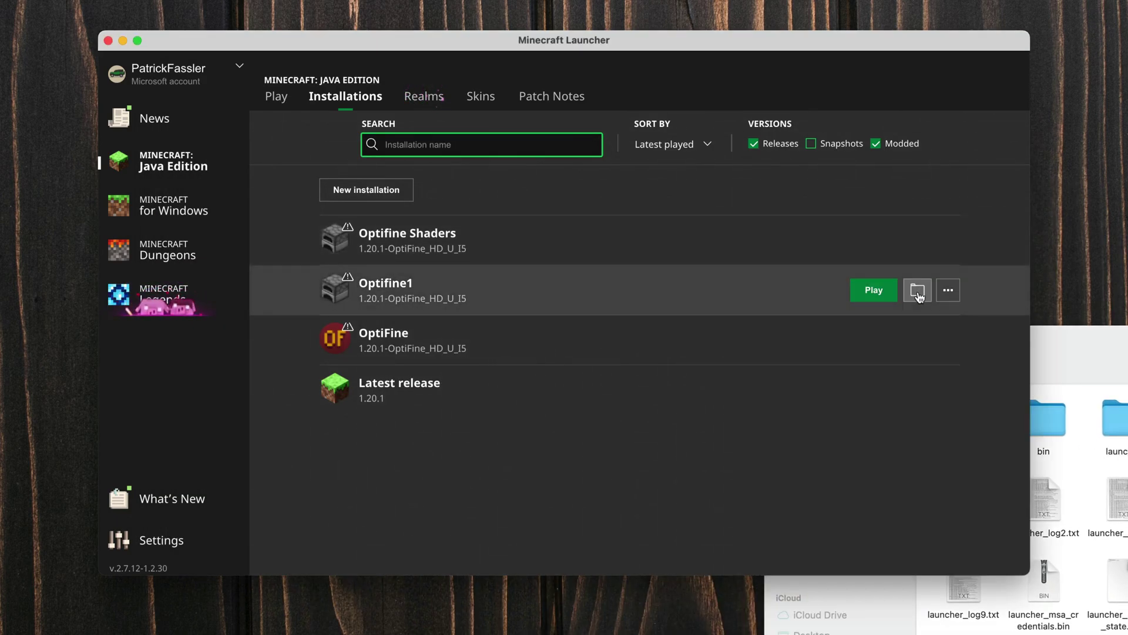
click(920, 291)
click(916, 359)
click(924, 340)
Open the saves folder inside the minecraft game folder
scroll(441, 373, down, 5)
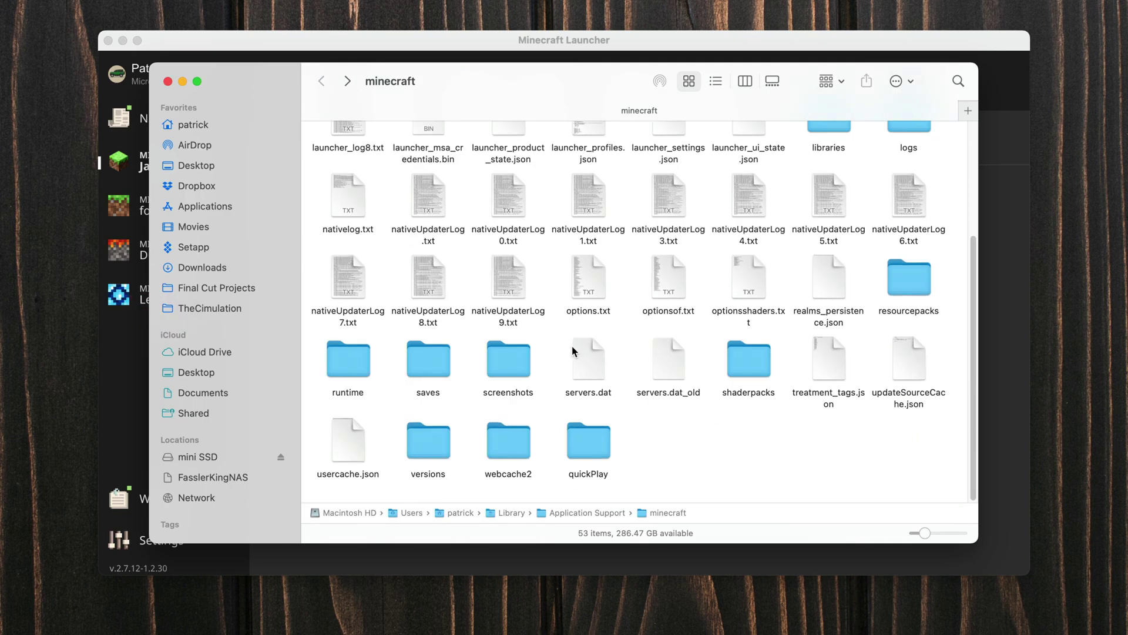
double_click(435, 371)
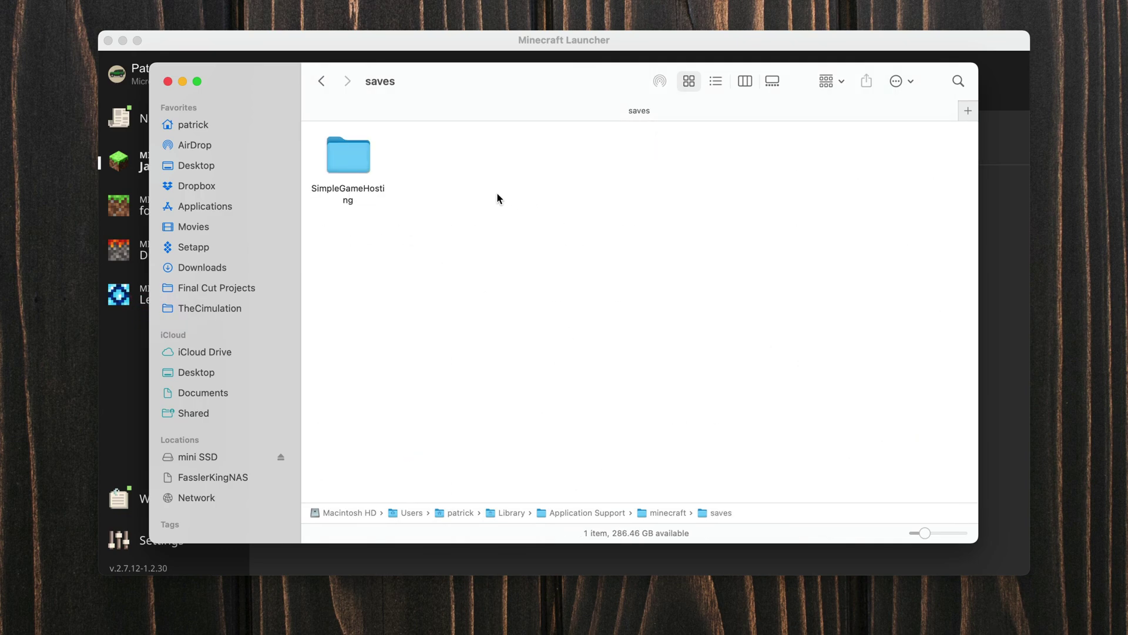
drag(456, 144, 372, 252)
click(376, 252)
Copy the SimpleGameHosting world folder from saves and paste the copy onto the desktop
drag(493, 170, 346, 158)
right_click(347, 157)
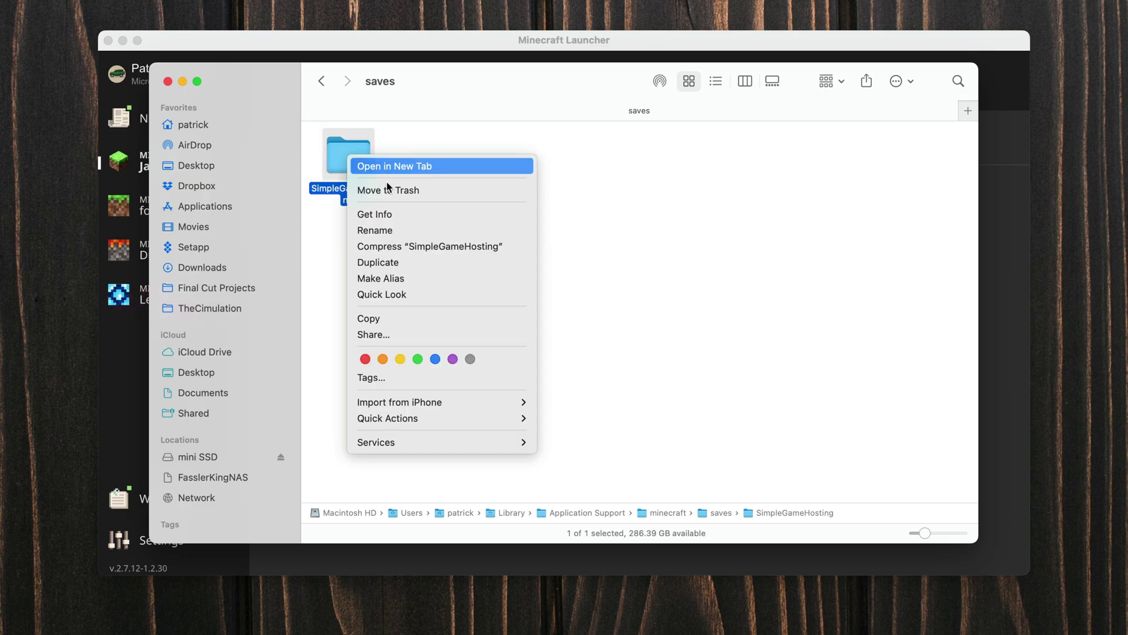
click(435, 320)
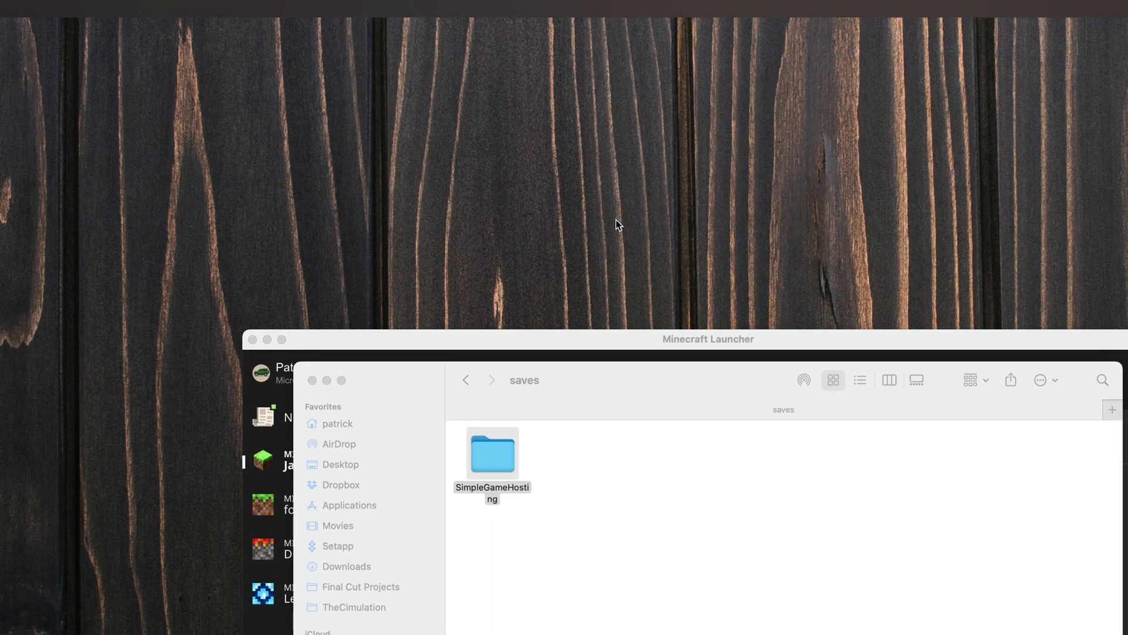
right_click(615, 219)
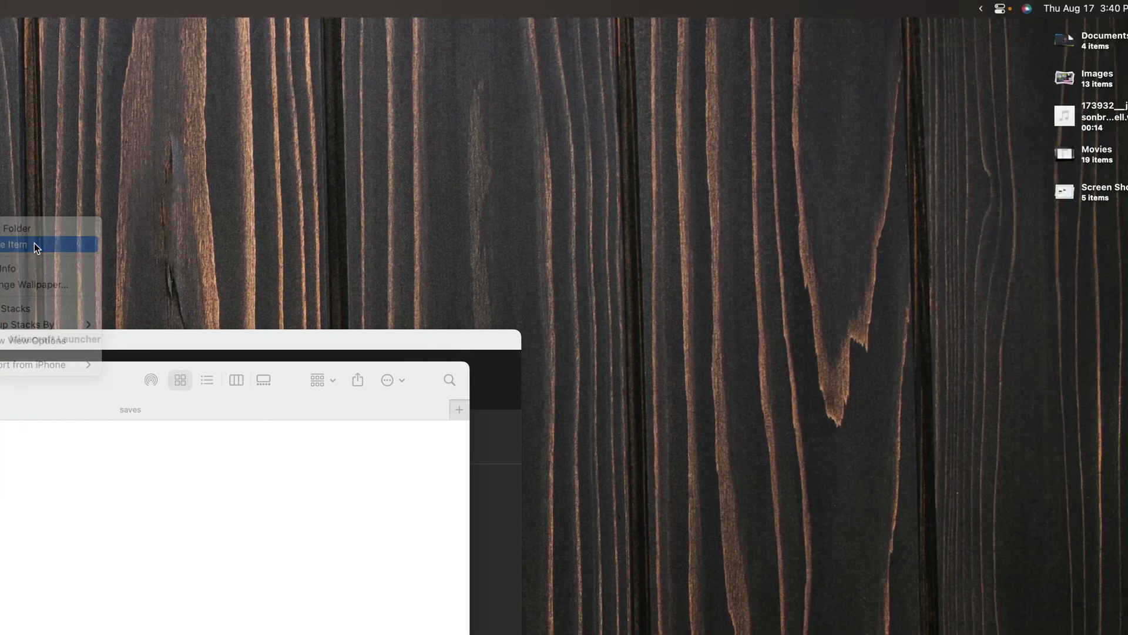
click(34, 244)
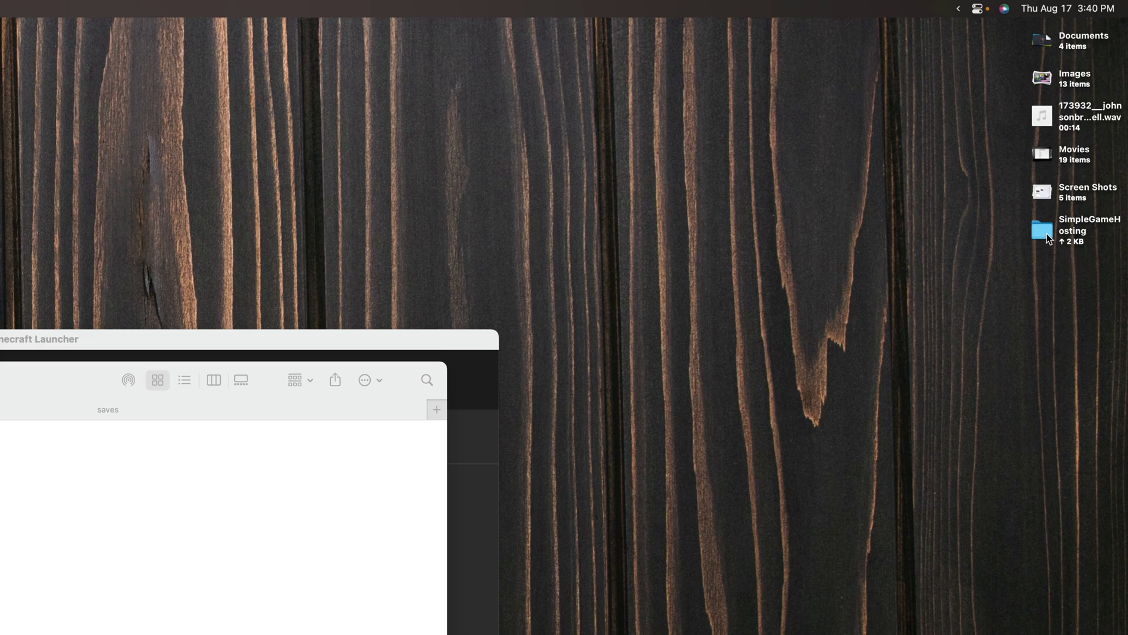
Open the desktop copy and the original SimpleGameHosting folder side by side to compare their contents
click(1072, 237)
double_click(1047, 238)
drag(396, 229, 799, 31)
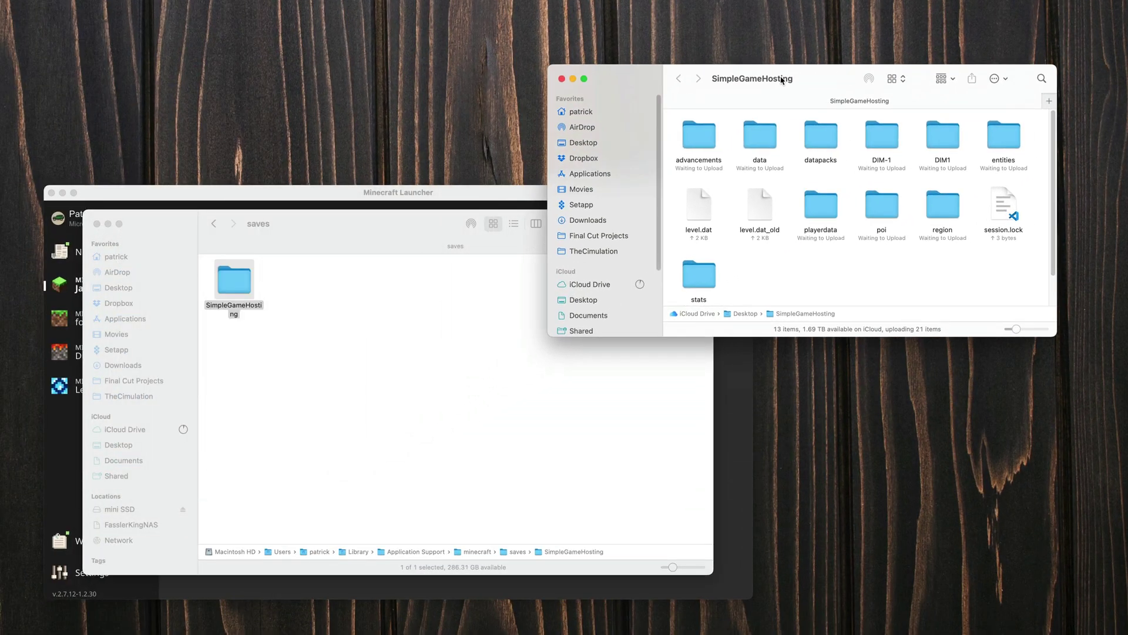
double_click(237, 283)
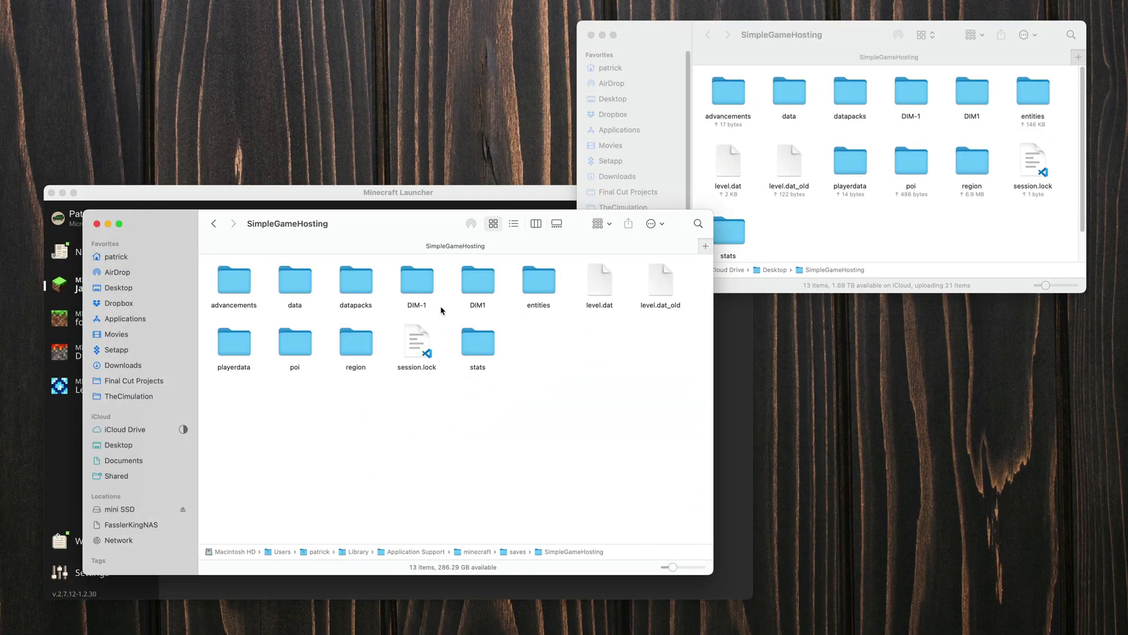
key(super+h)
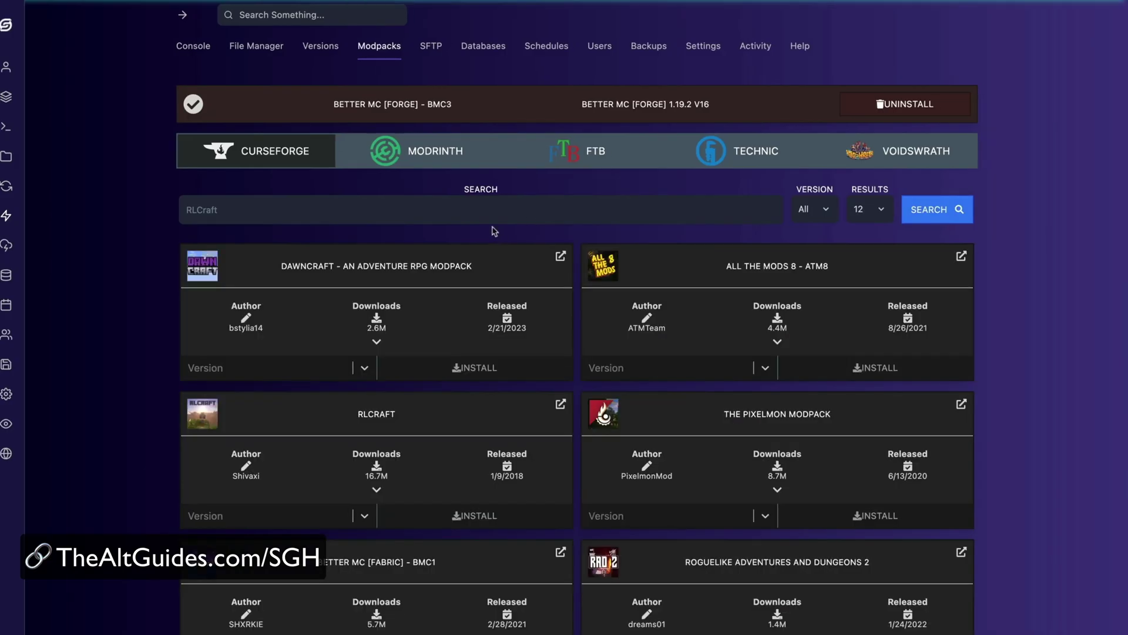
Review the server plans on the Simple Game Hosting website and go to the Minecraft server RAM calculator
scroll(108, 302, down, 2)
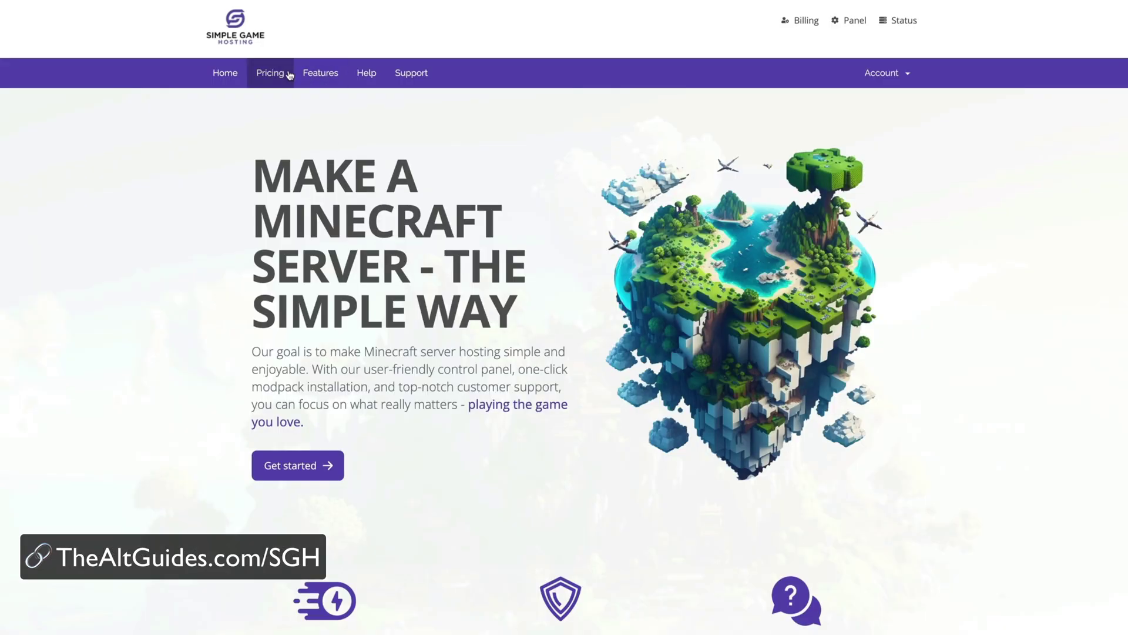
click(272, 75)
scroll(302, 506, down, 3)
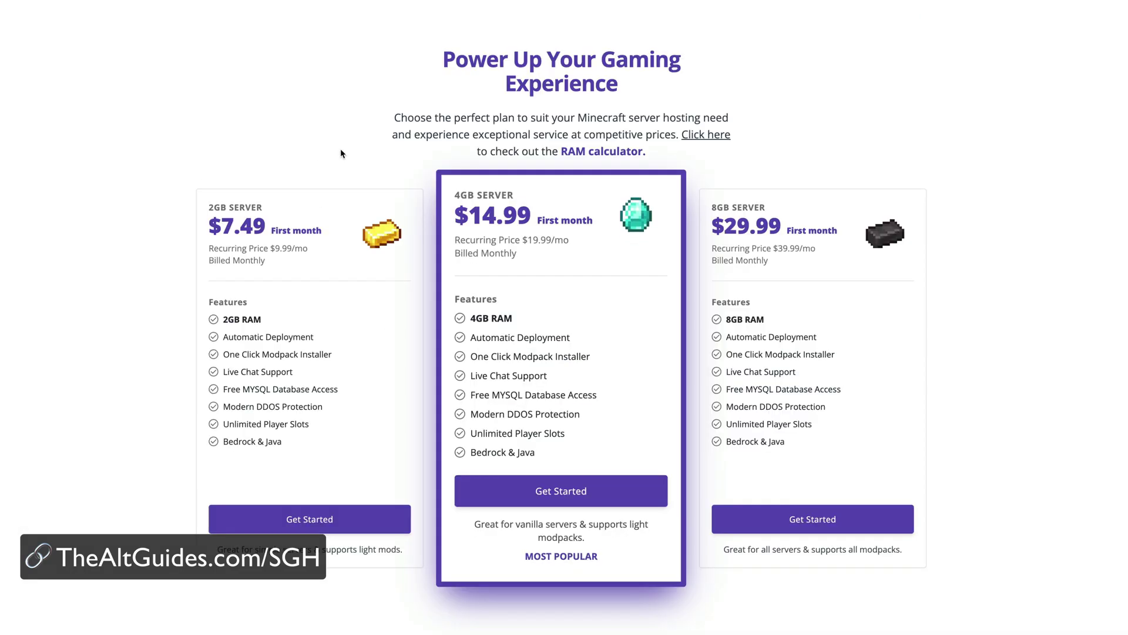
scroll(338, 152, down, 10)
scroll(336, 155, up, 1)
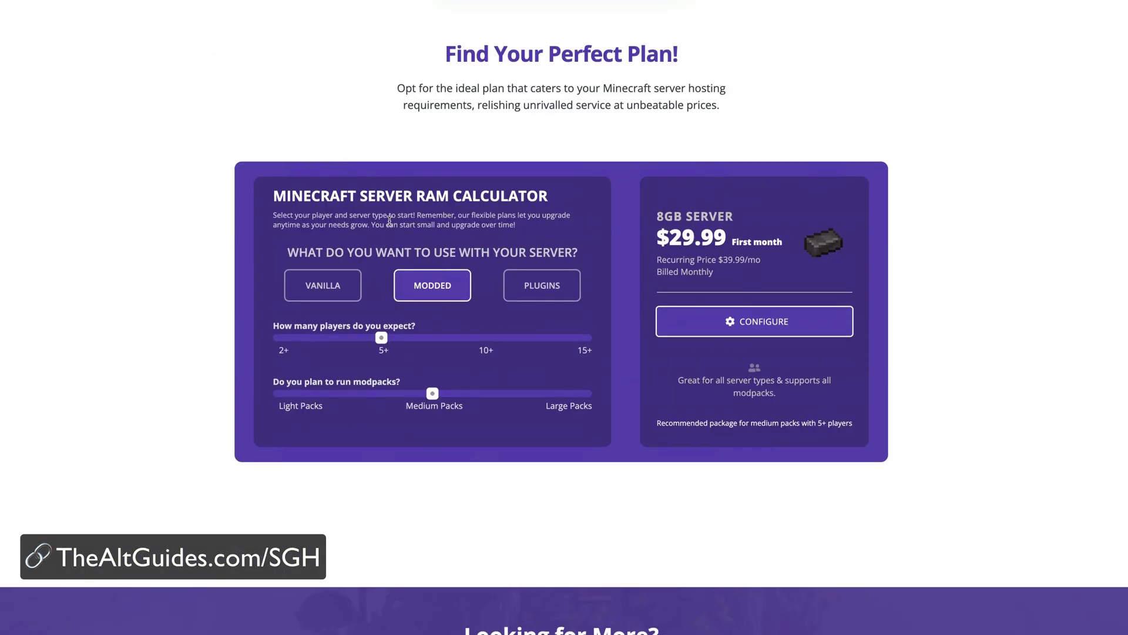
Set the RAM calculator to Plugins with 2+ players and 1+ plugins and choose to configure the recommended server
click(330, 288)
click(432, 289)
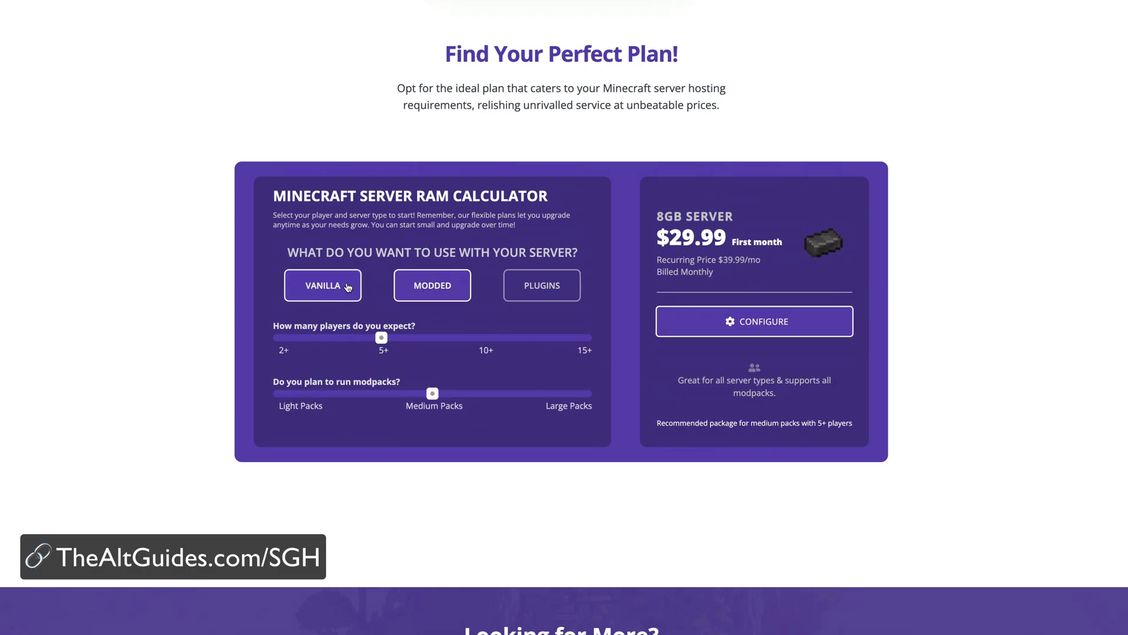
click(555, 292)
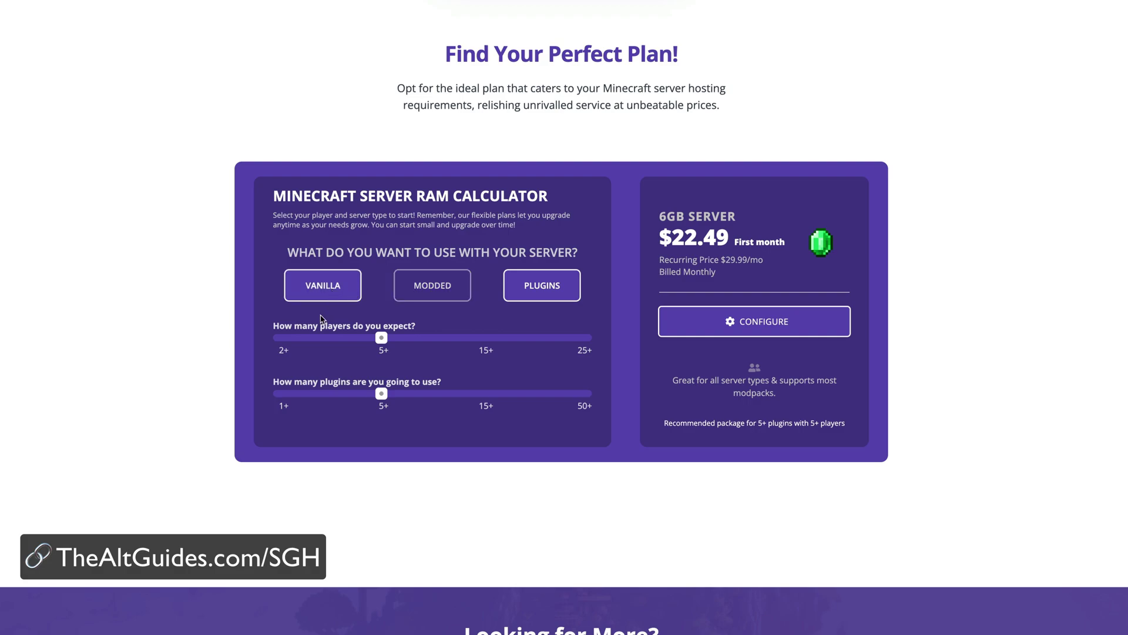
click(283, 337)
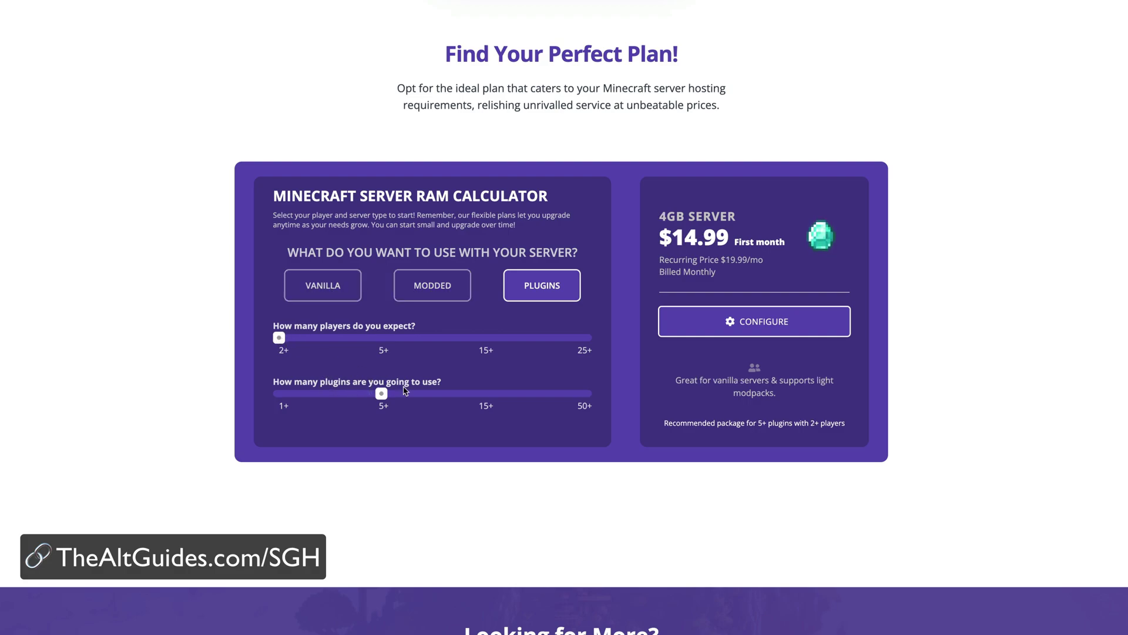
click(484, 394)
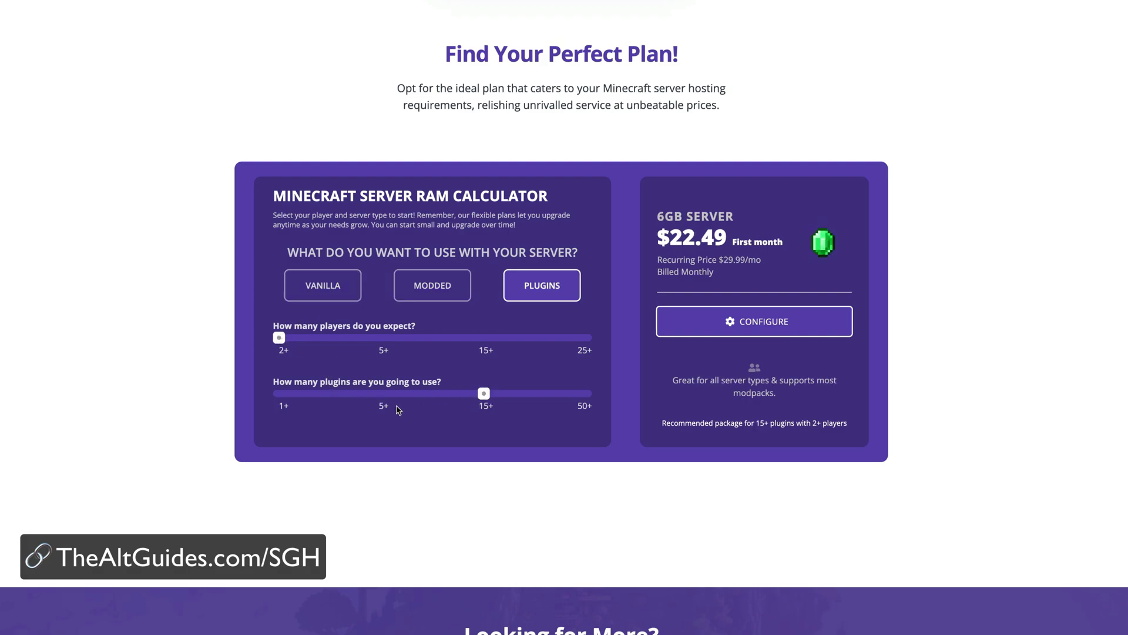
click(280, 394)
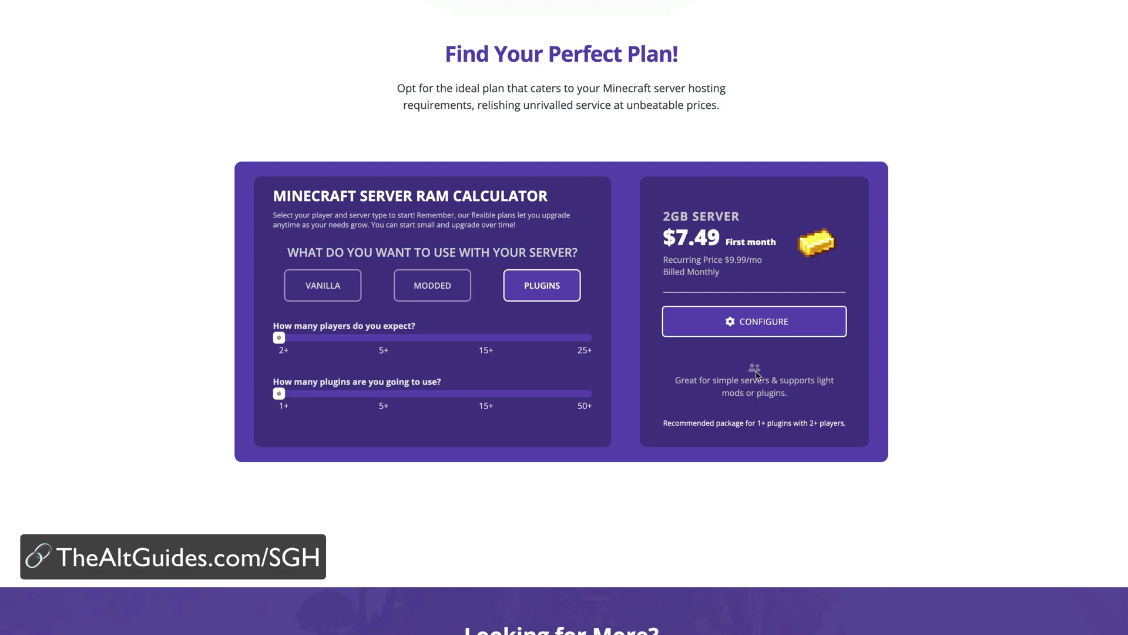
click(745, 336)
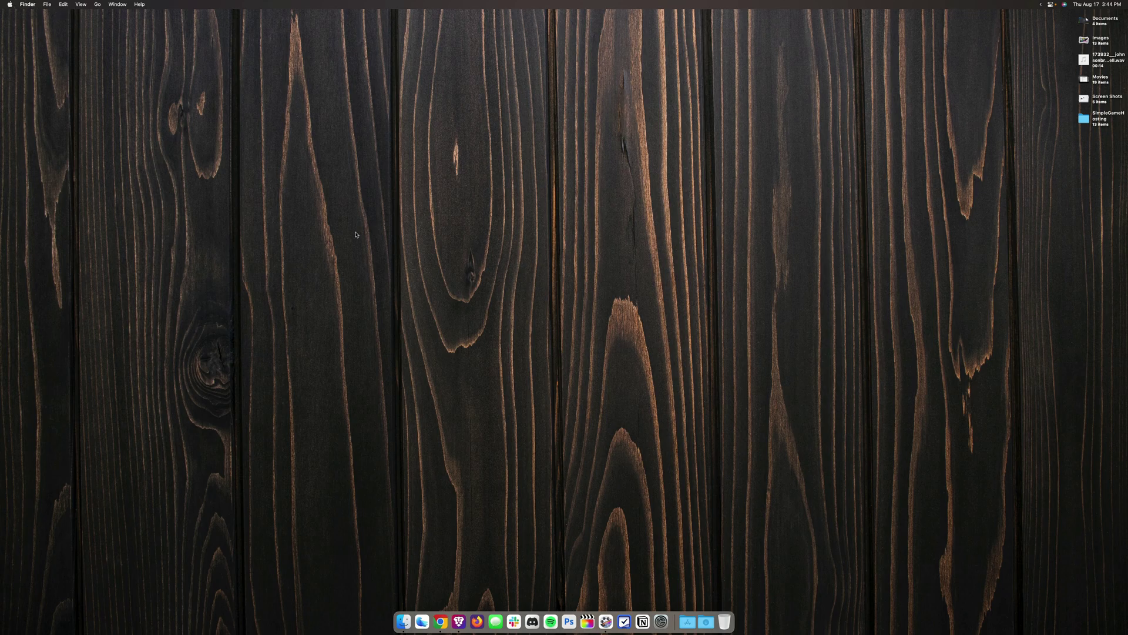
Go to the folder ~/Library/Application Support/minecraft in Finder and open its saves folder
key(shift+super+g)
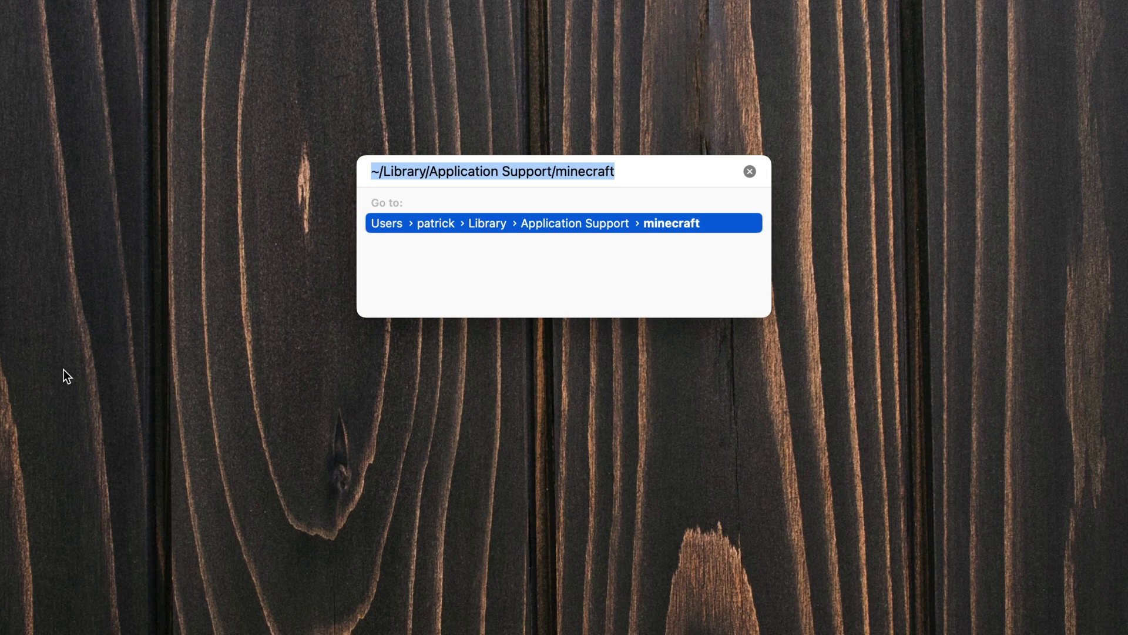
key(Return)
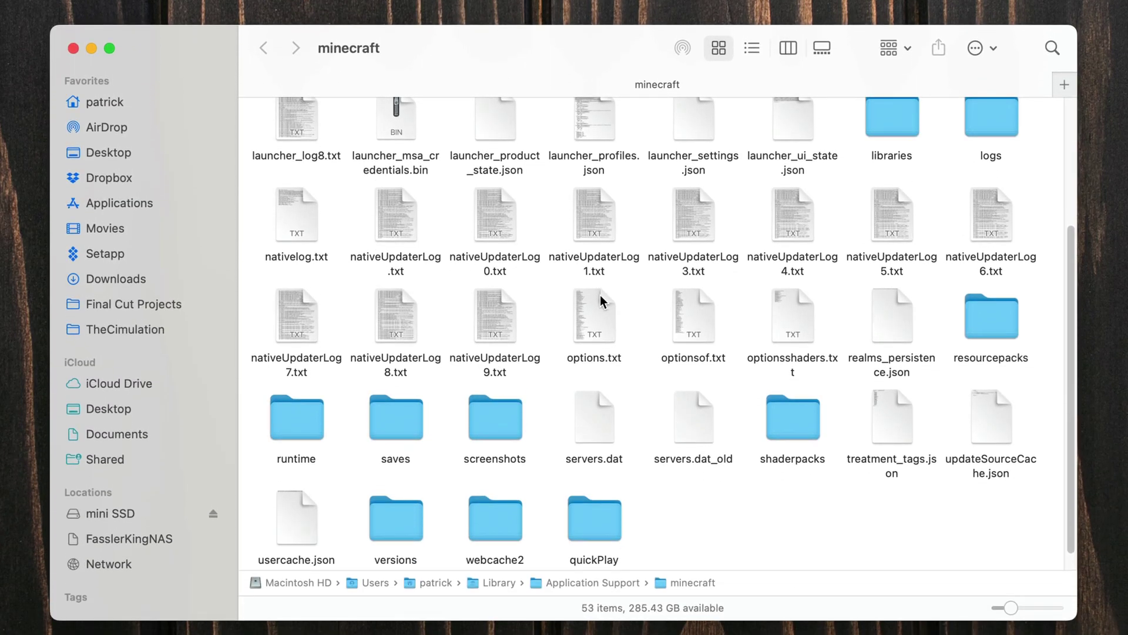
scroll(596, 294, up, 5)
scroll(529, 282, down, 5)
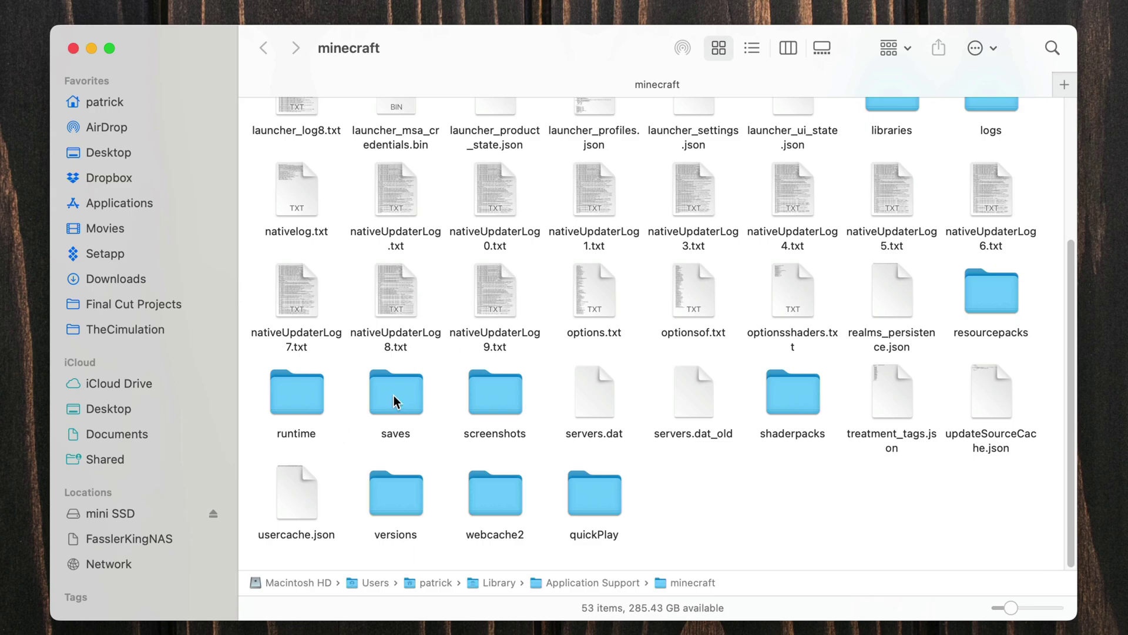
double_click(391, 395)
Look inside the SimpleGameHosting world folder and return to the saves folder
drag(437, 216, 284, 126)
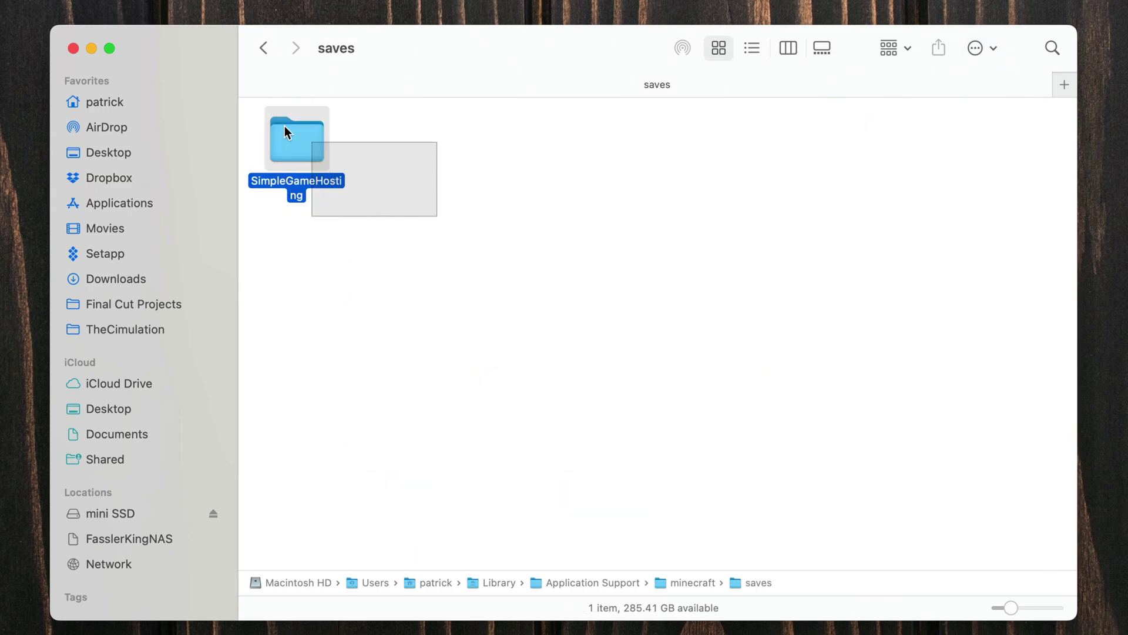
click(372, 175)
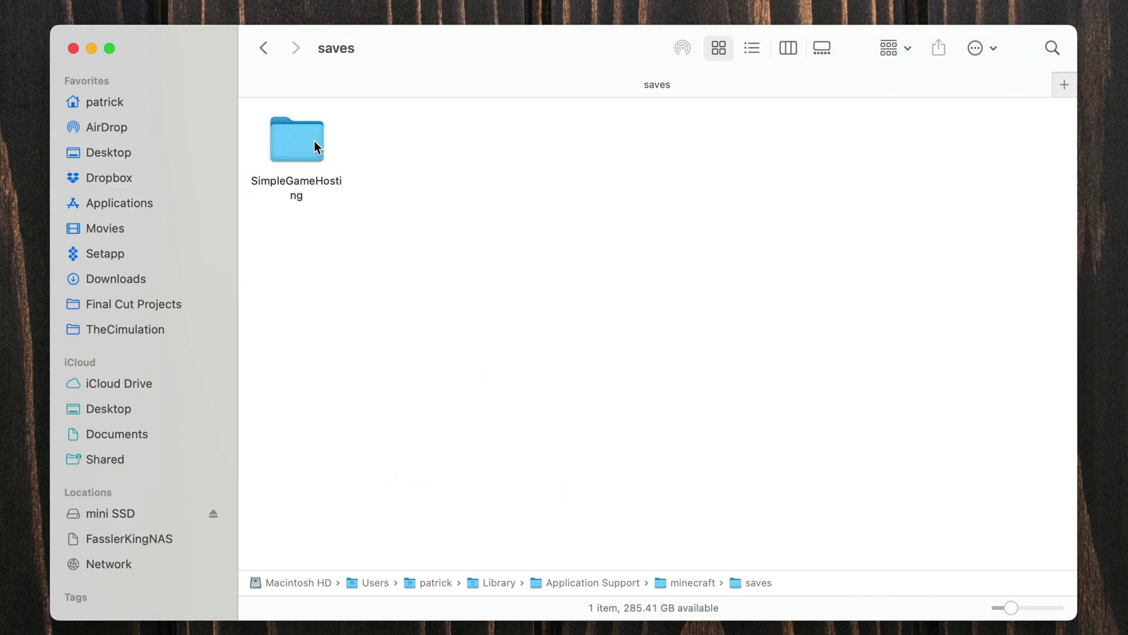
double_click(313, 140)
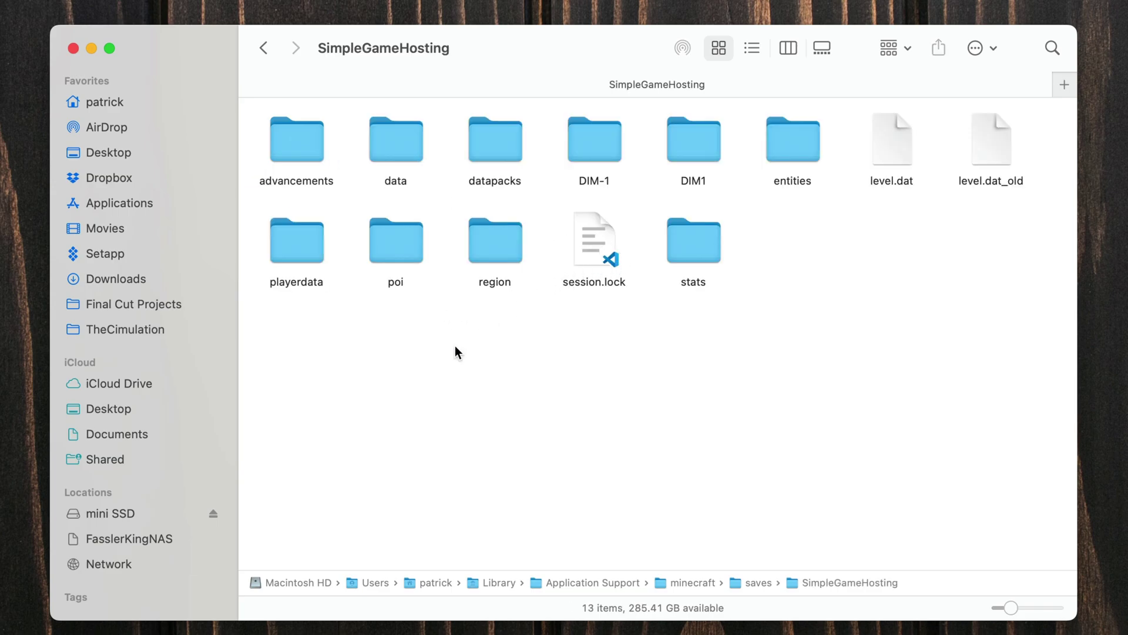
click(262, 48)
Look over the actions available for the SimpleGameHosting folder, dismiss them and close the saves window
right_click(295, 141)
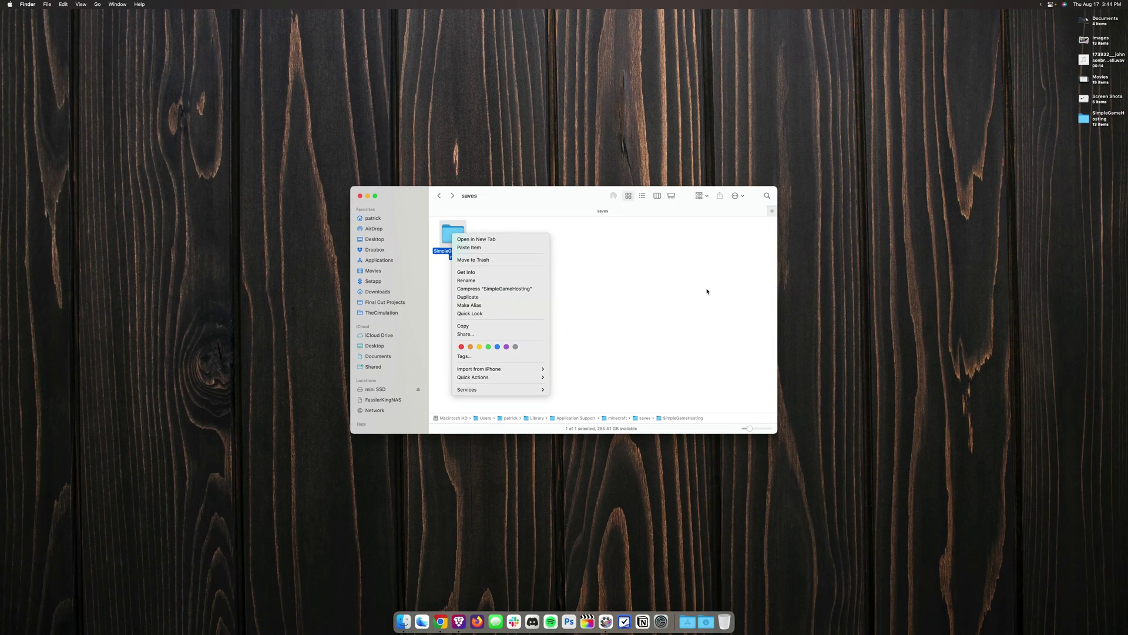
click(914, 262)
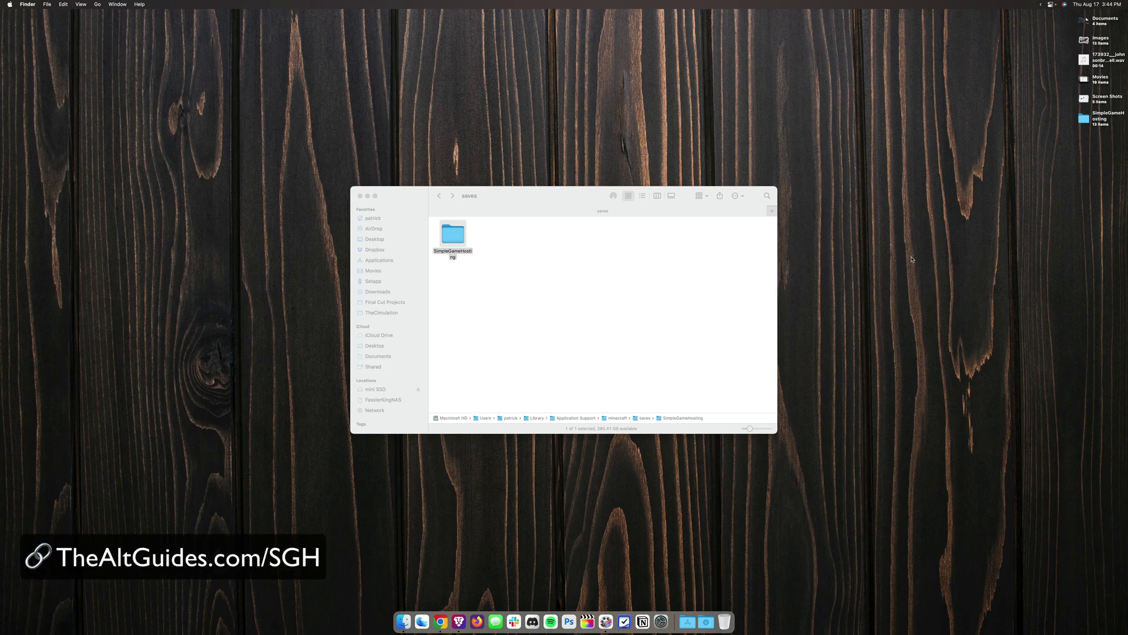
key(super+w)
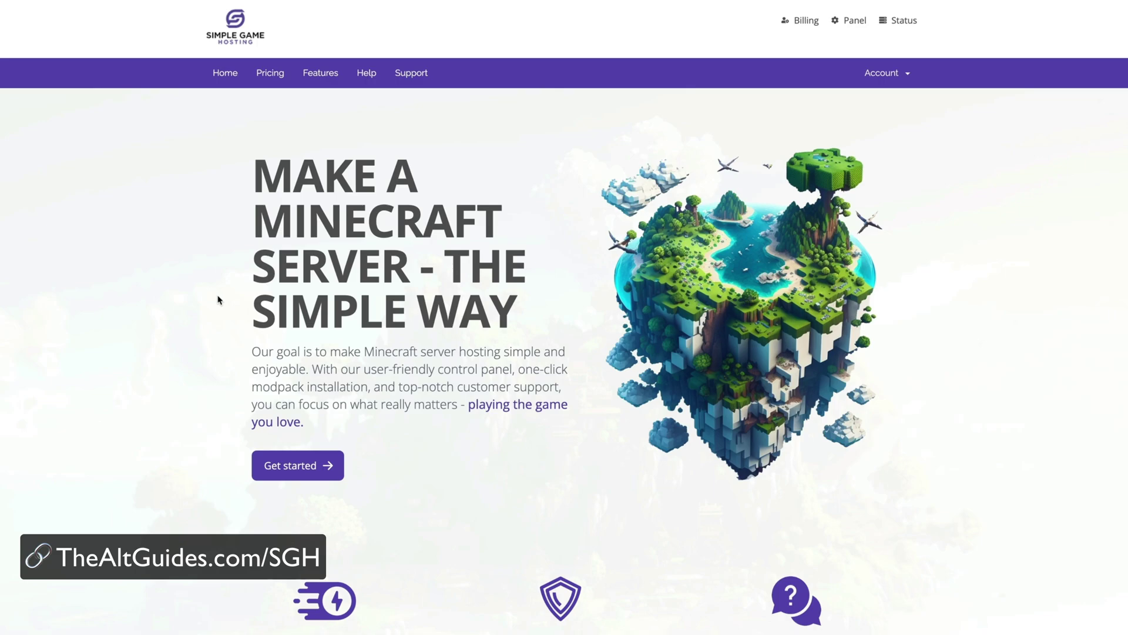
Open the Simple Game Hosting pricing page and start an order for the 4GB server plan
click(269, 73)
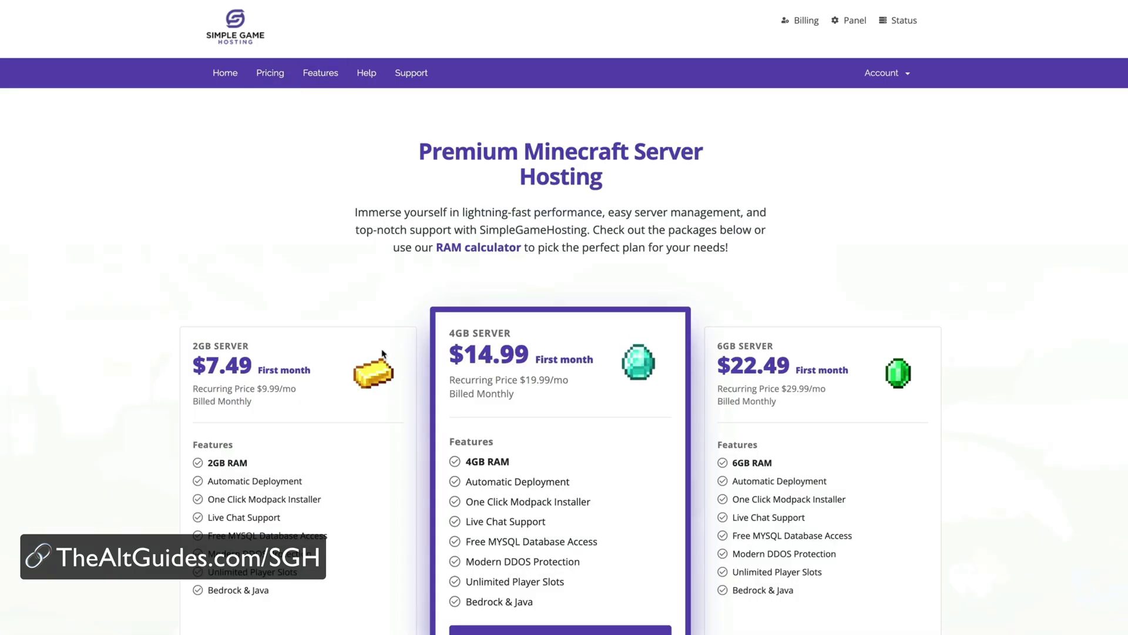
scroll(617, 459, down, 4)
click(479, 454)
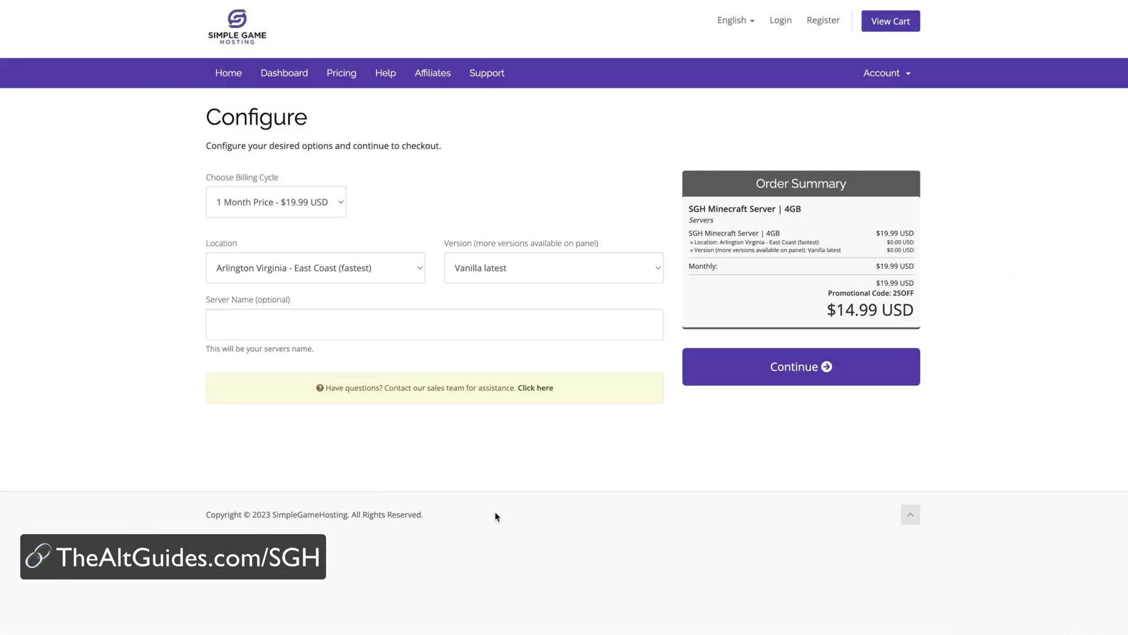